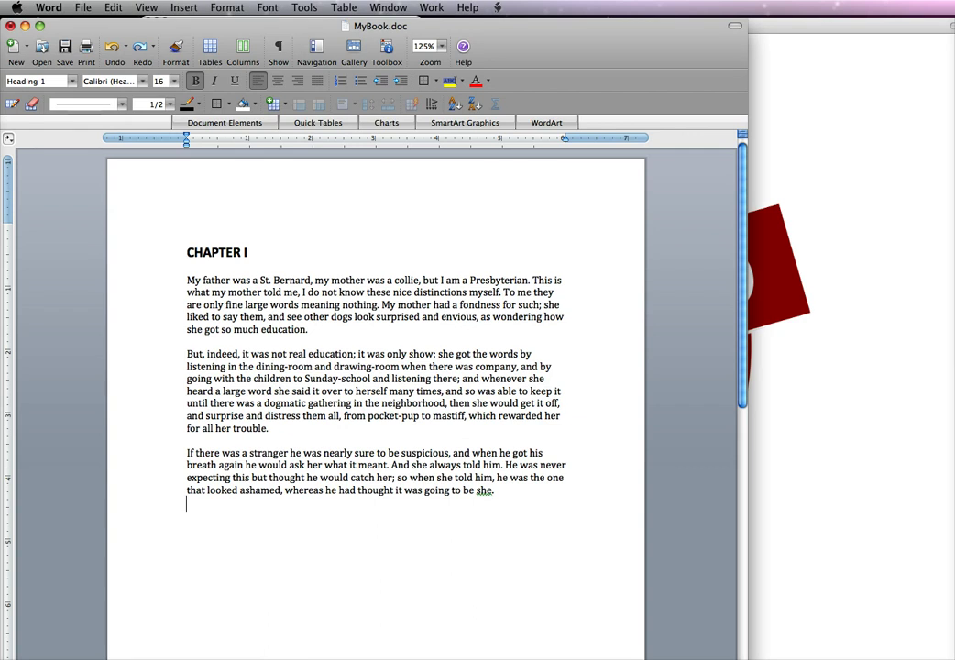
Put the cursor before the CHAPTER II heading, check the break options, then switch to Firefox
click(225, 252)
scroll(376, 403, down, 10)
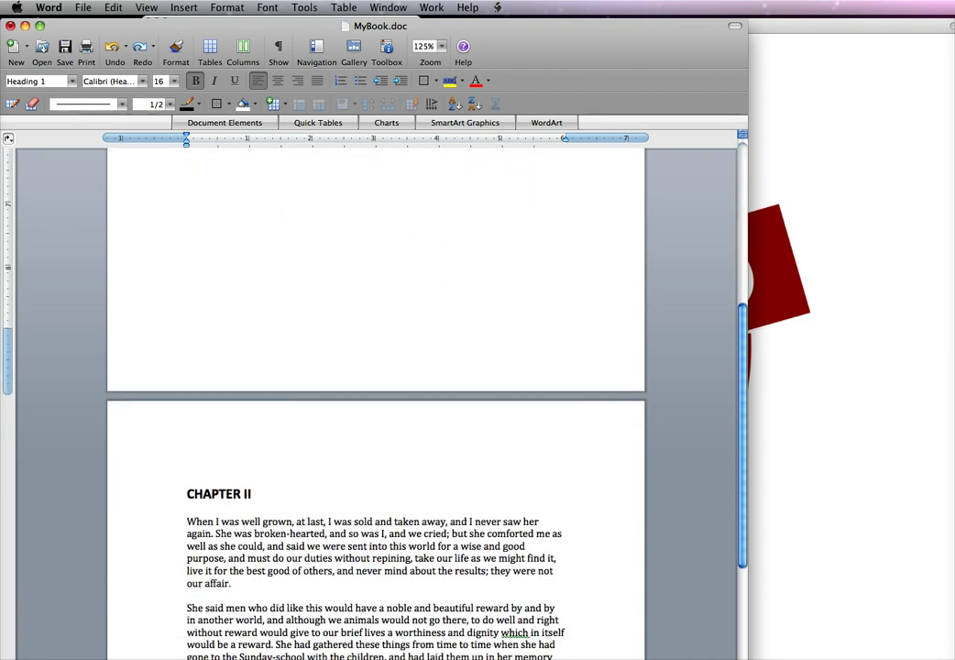
click(187, 493)
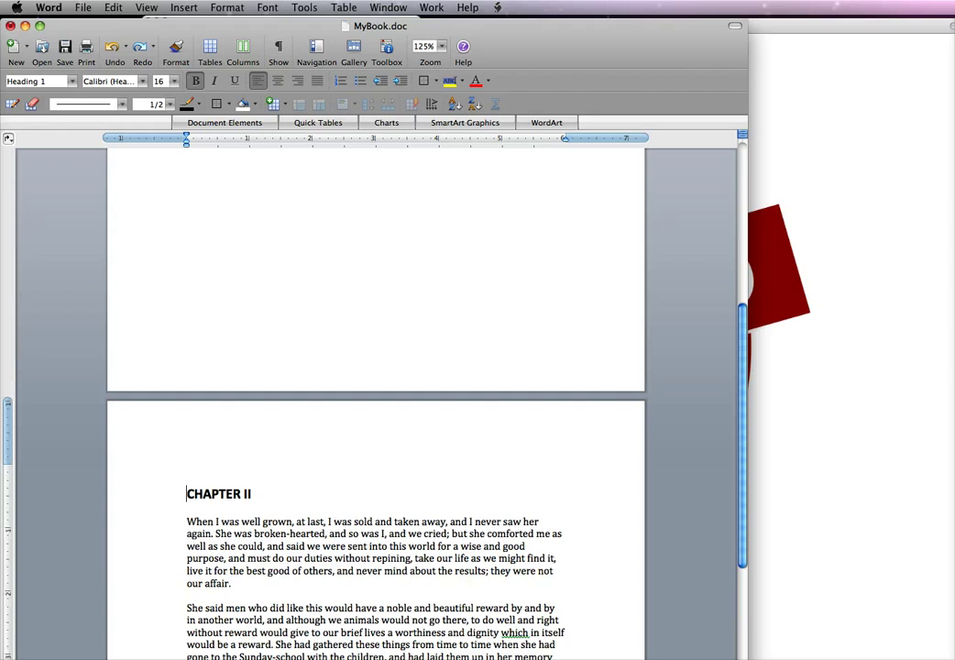
click(174, 8)
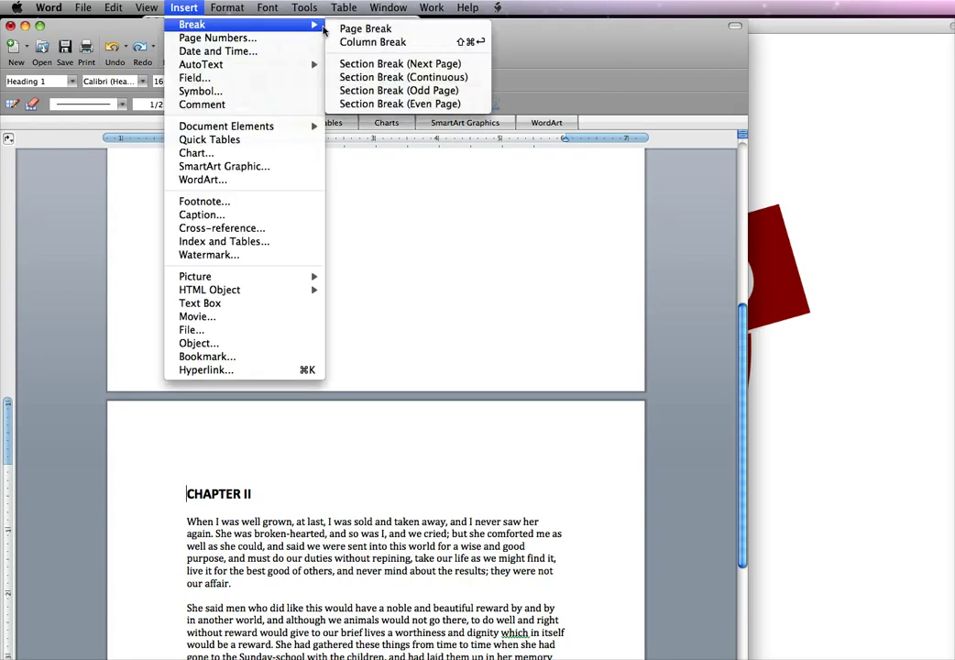
click(285, 529)
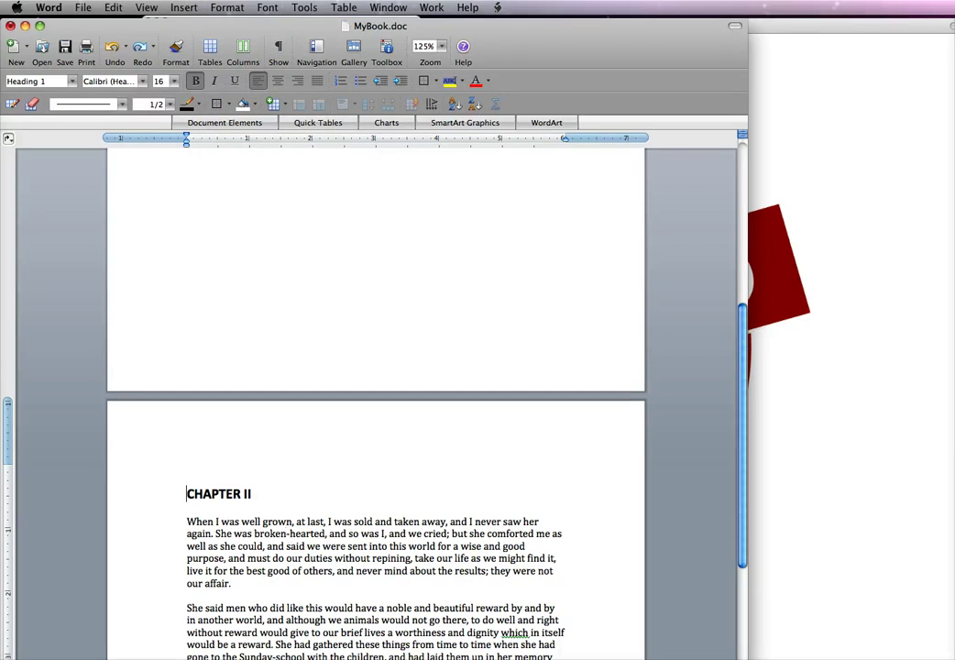
key(super+Tab)
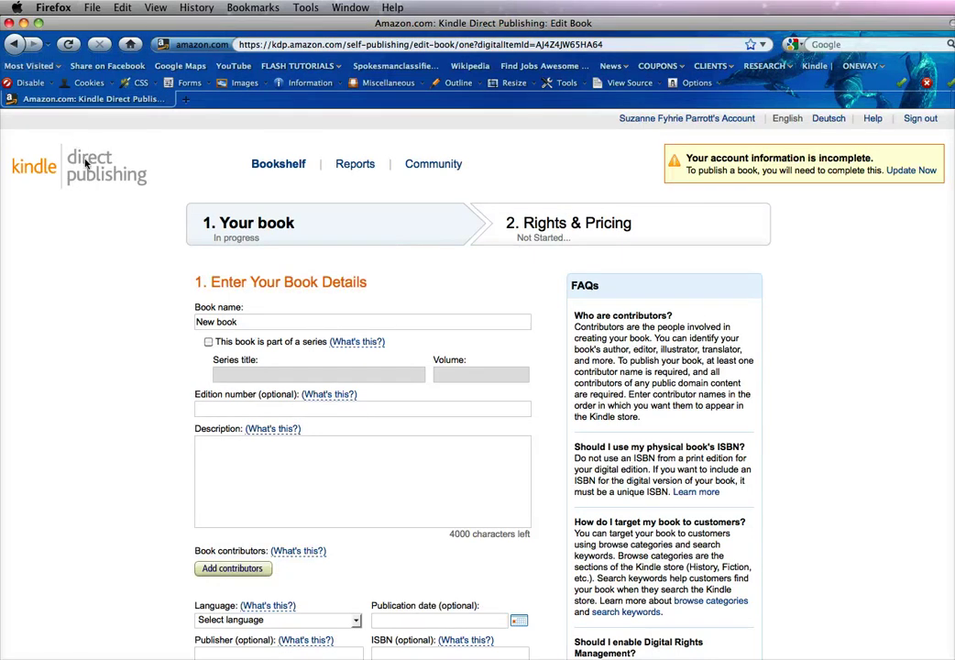
Go back to the KDP Bookshelf showing 'A Dogs Tale' and 'New book'
click(268, 165)
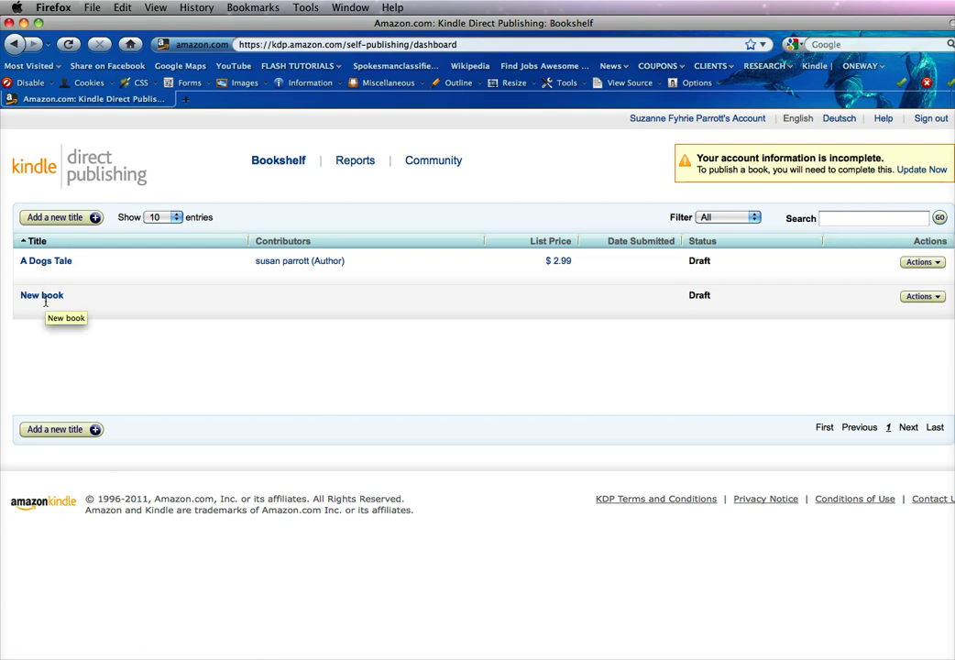
Add a new title and choose 'Do not enable digital rights management' for its book file
click(43, 217)
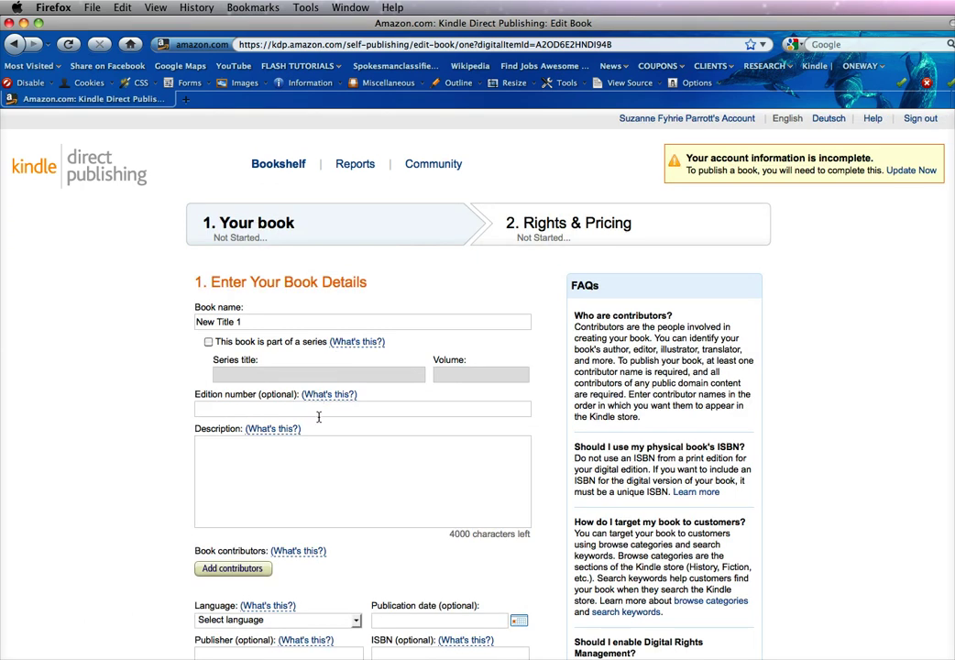
scroll(319, 415, down, 5)
scroll(319, 417, down, 10)
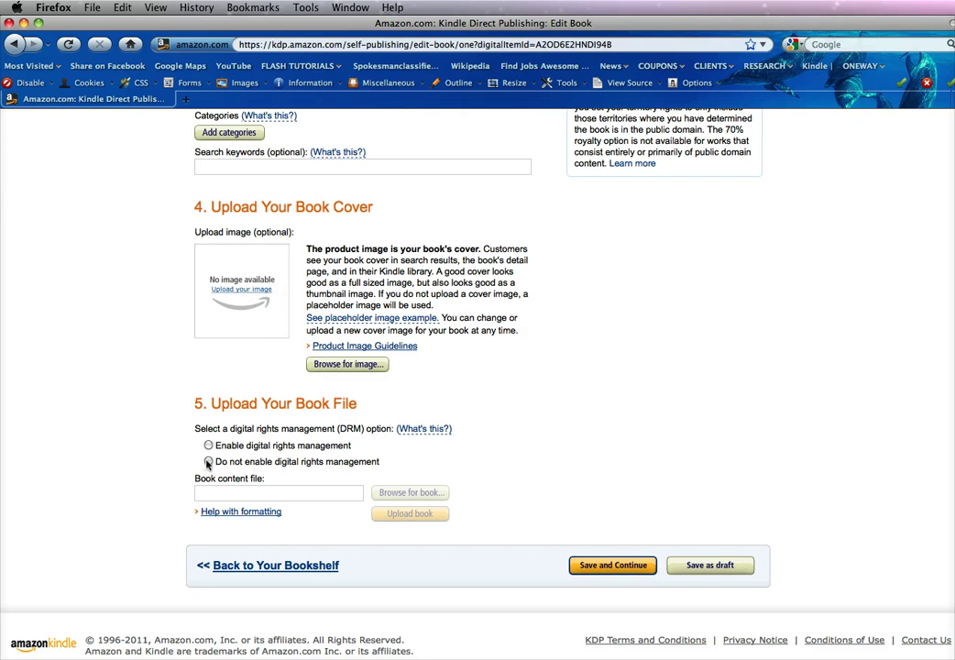
click(209, 462)
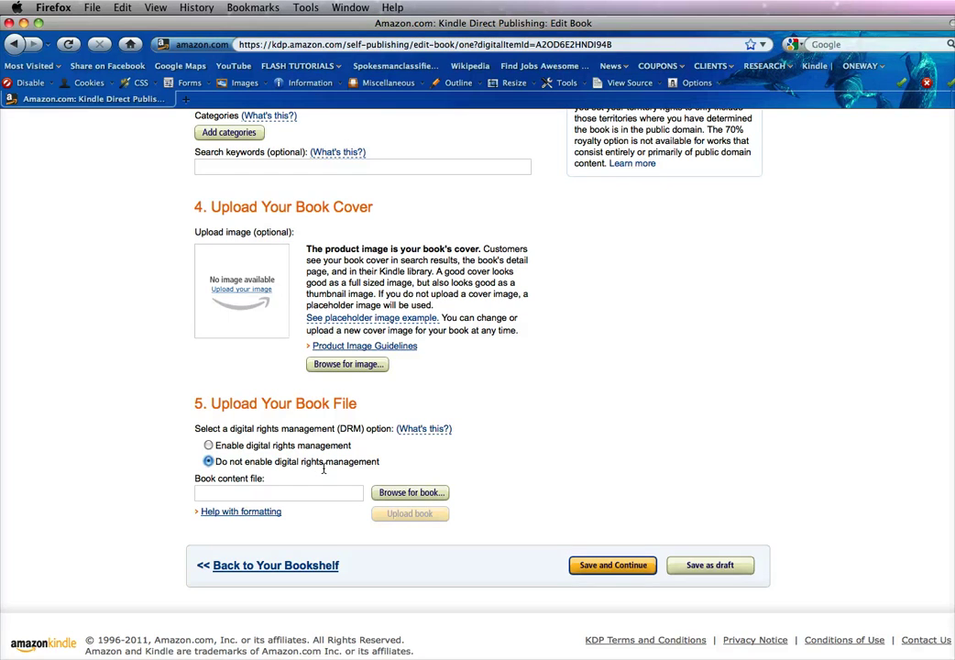
Upload MyBook.doc from the TUTORIAL folder as the book file and convert it
click(411, 493)
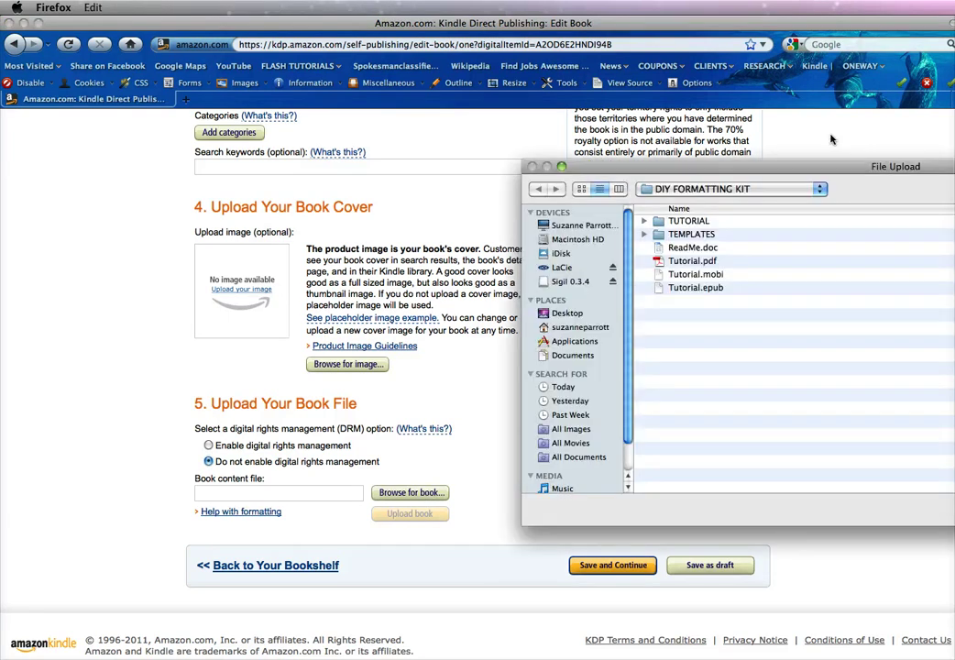
drag(714, 163, 530, 154)
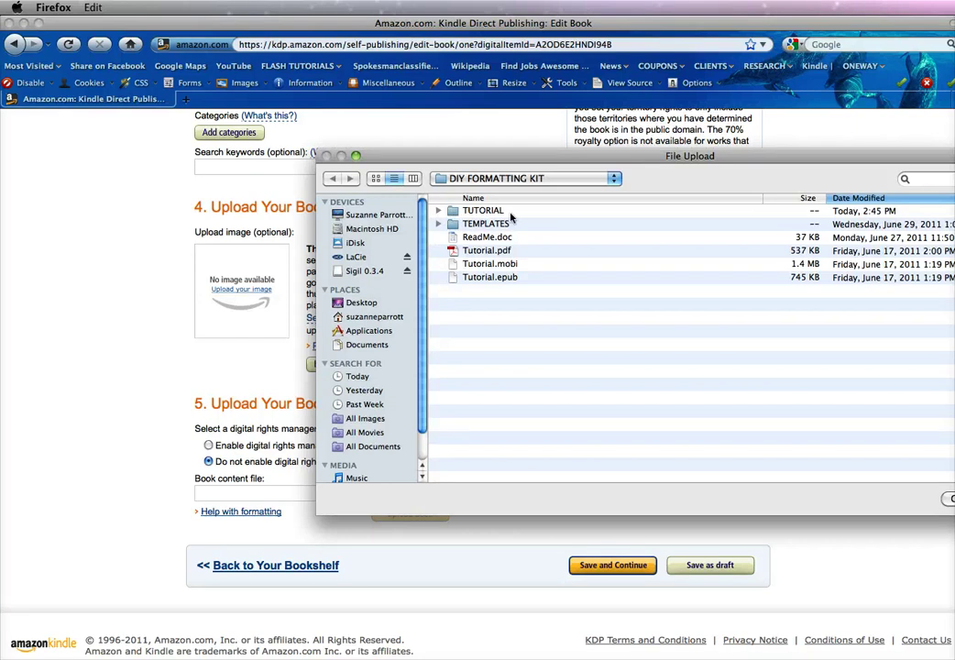
double_click(456, 211)
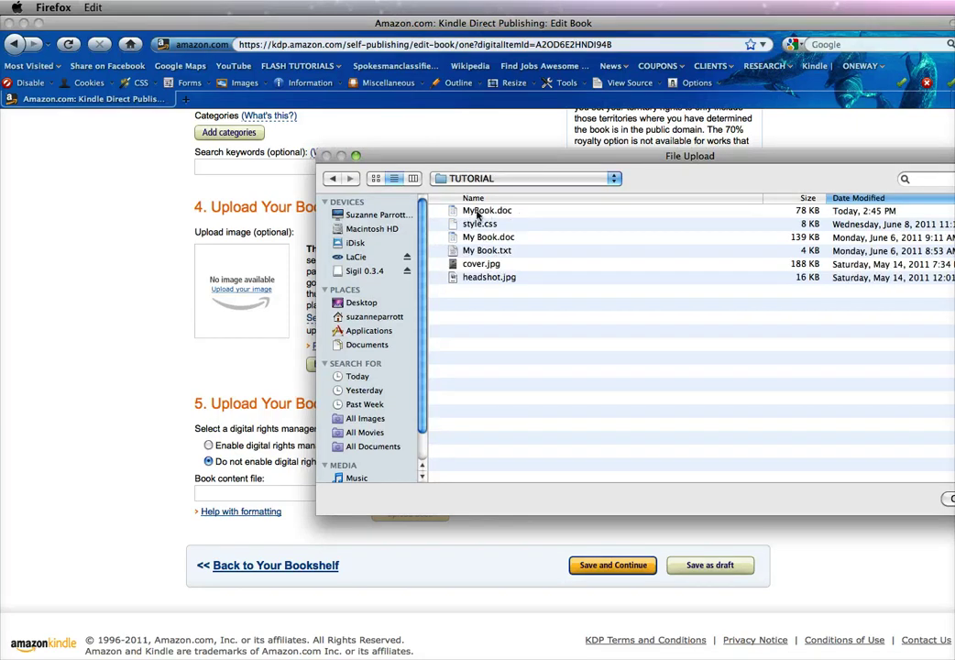
click(488, 213)
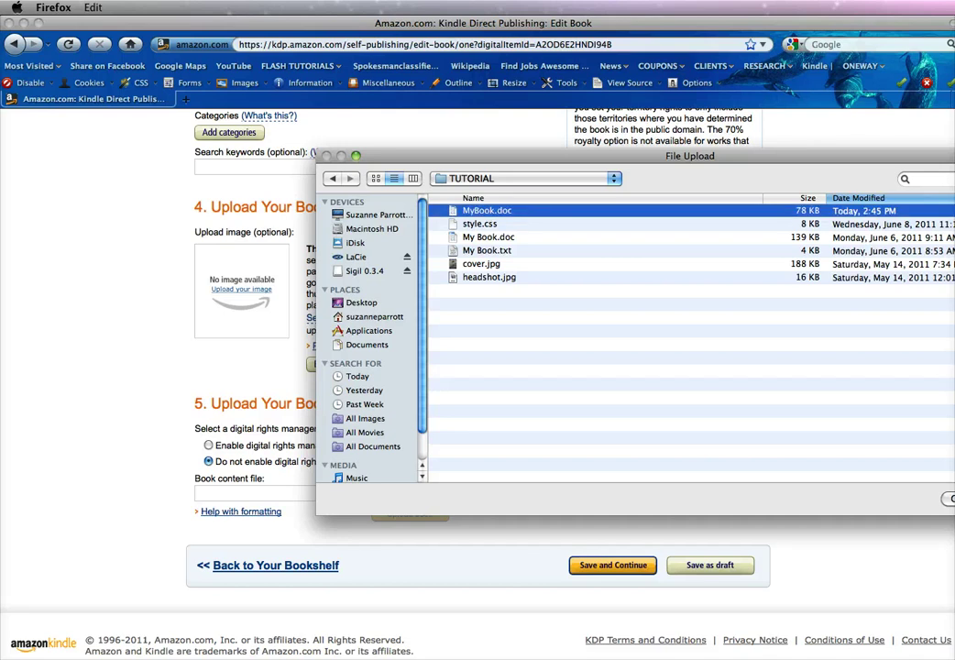
key(Return)
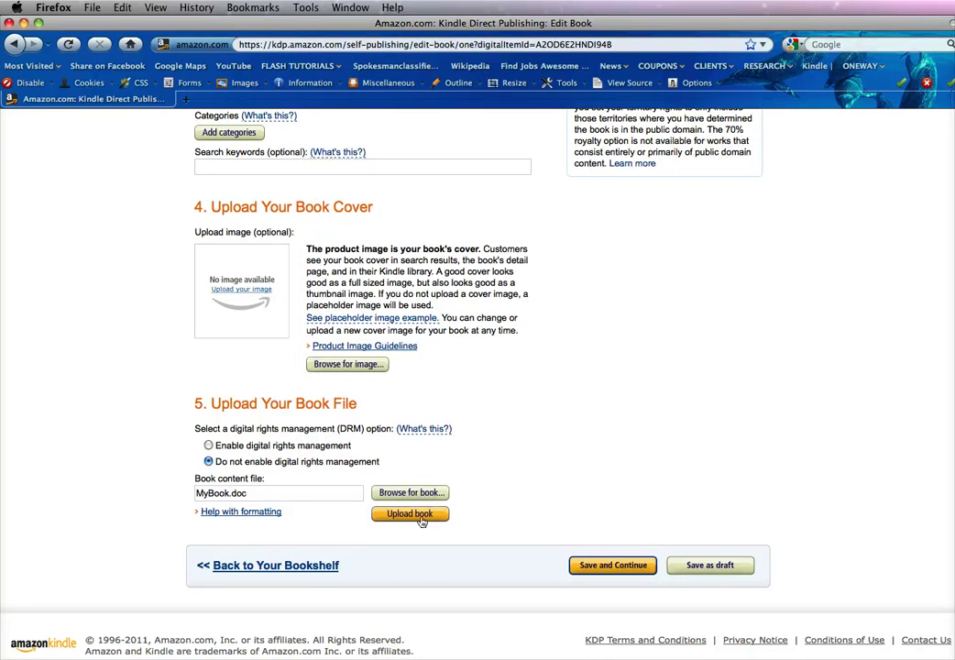
click(410, 515)
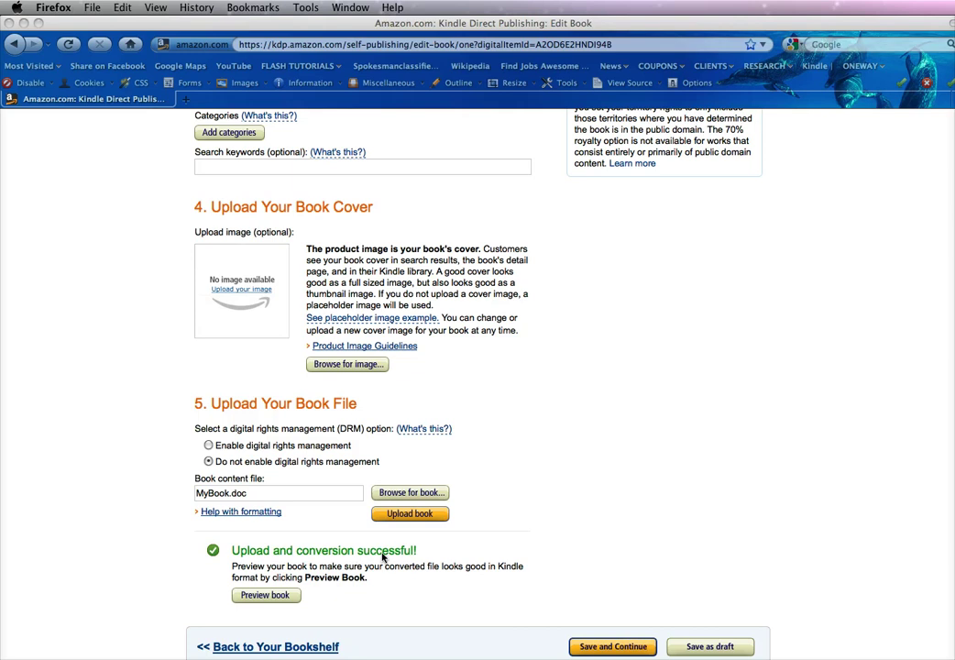
Preview New Title 1 and download its HTML as New Title 1.zip
click(277, 597)
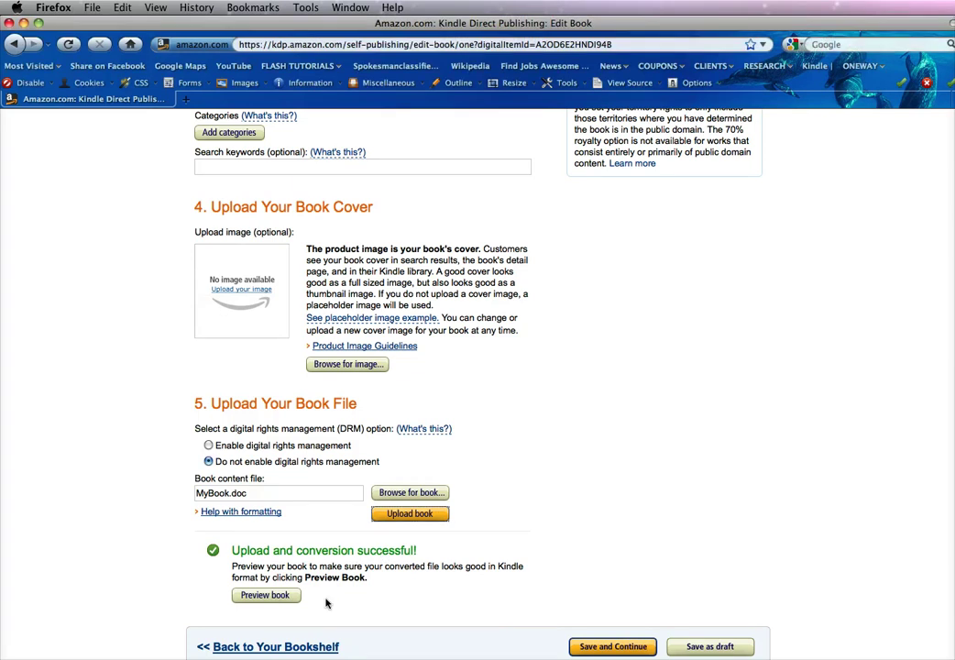
click(275, 596)
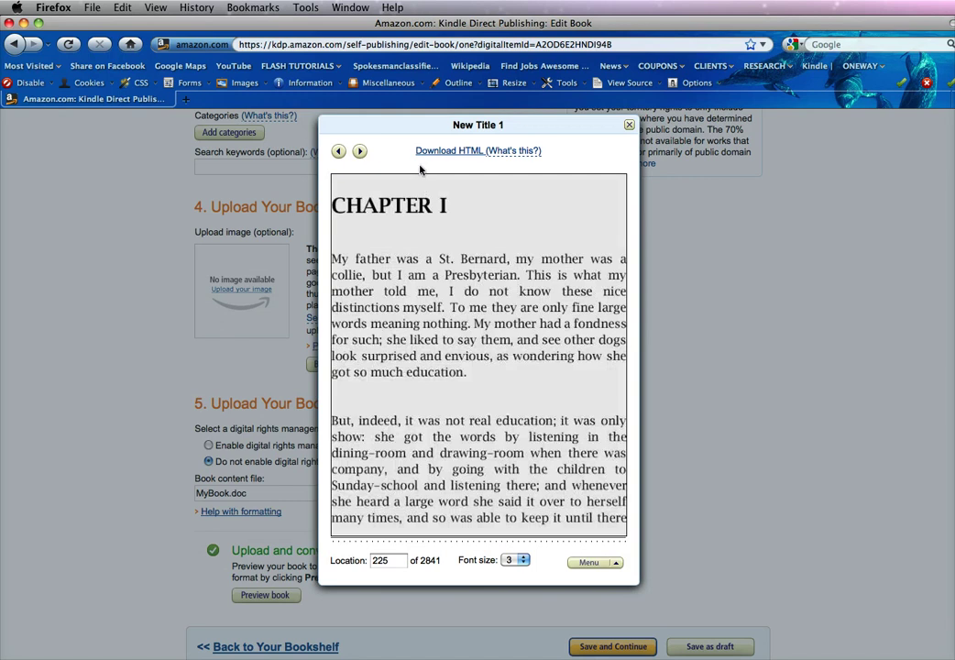
click(466, 154)
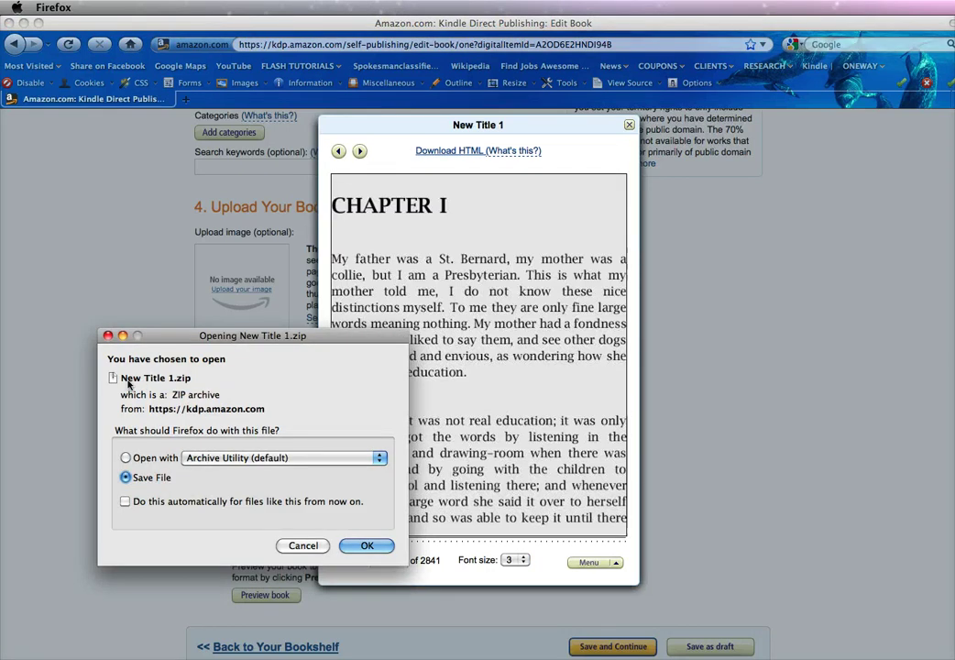
Save New Title 1.zip into DIY FORMATTING KIT and extract dtp_1432461_USER_CONTENT_0.html
click(369, 546)
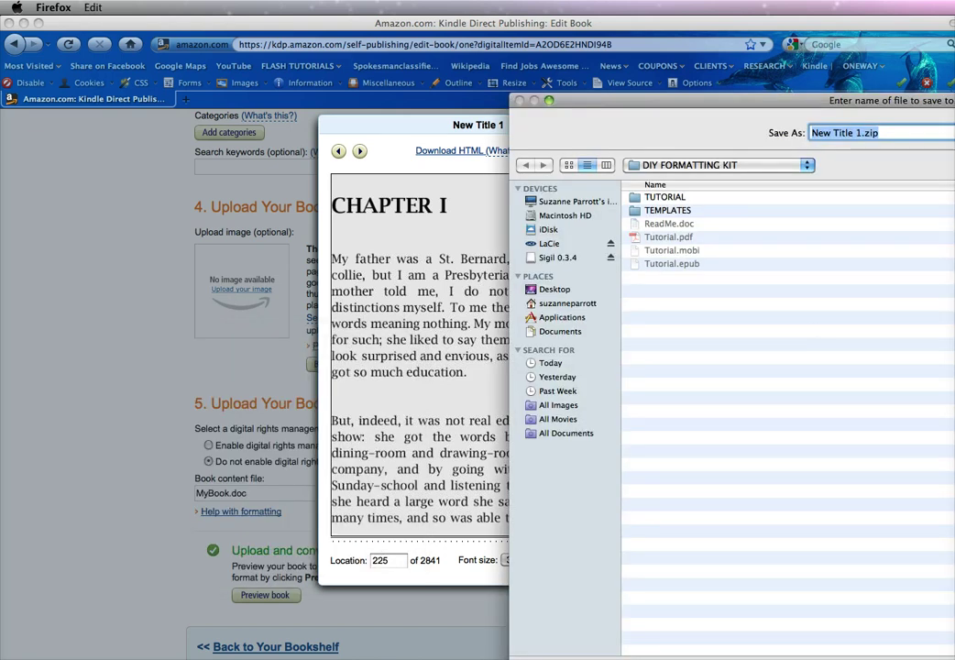
key(Return)
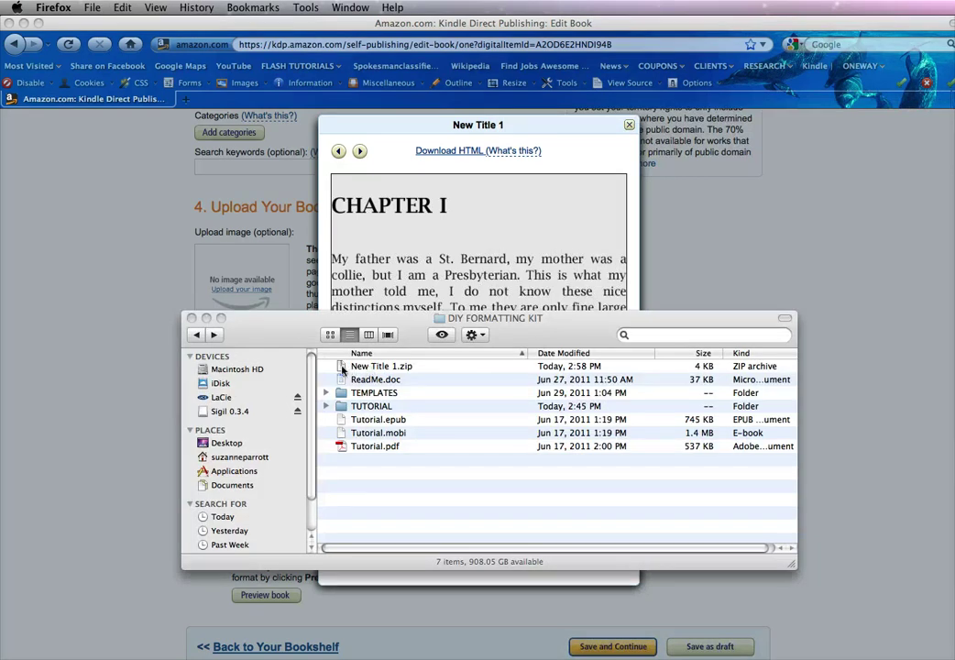
double_click(342, 367)
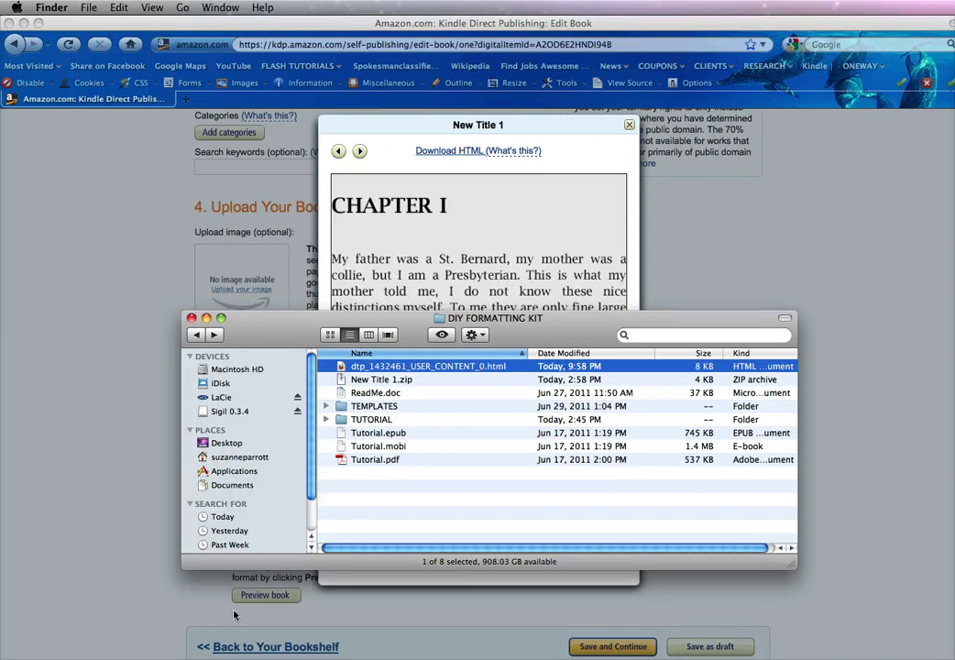
key(super+Tab)
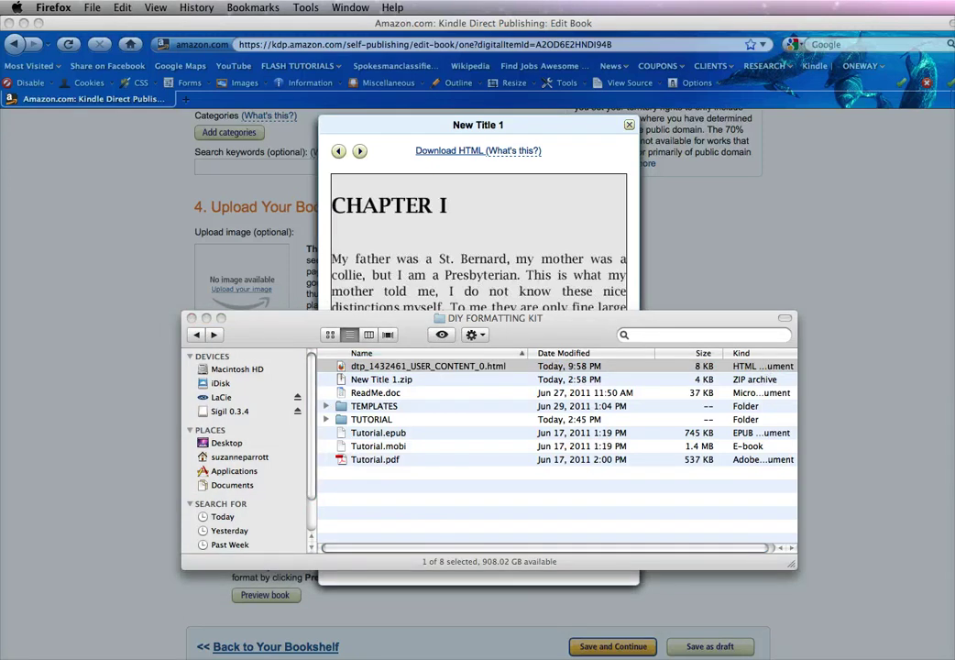
Open dtp_1432461_USER_CONTENT_0.html in TextEdit and scroll down to the body tag
key(super+Tab)
click(98, 7)
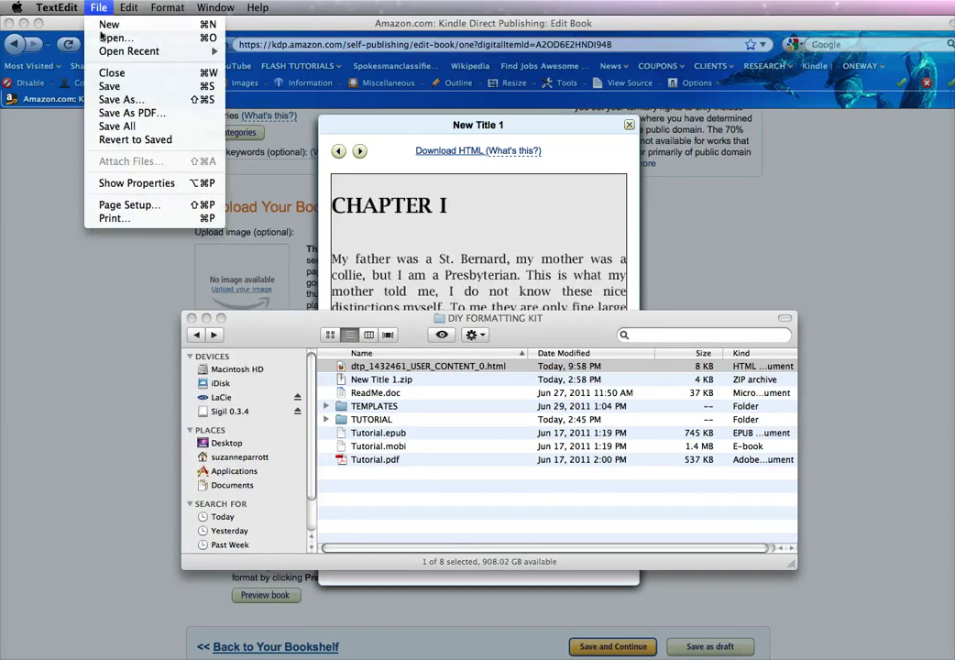
mouse_move(104, 52)
click(103, 37)
drag(727, 180, 338, 249)
click(424, 298)
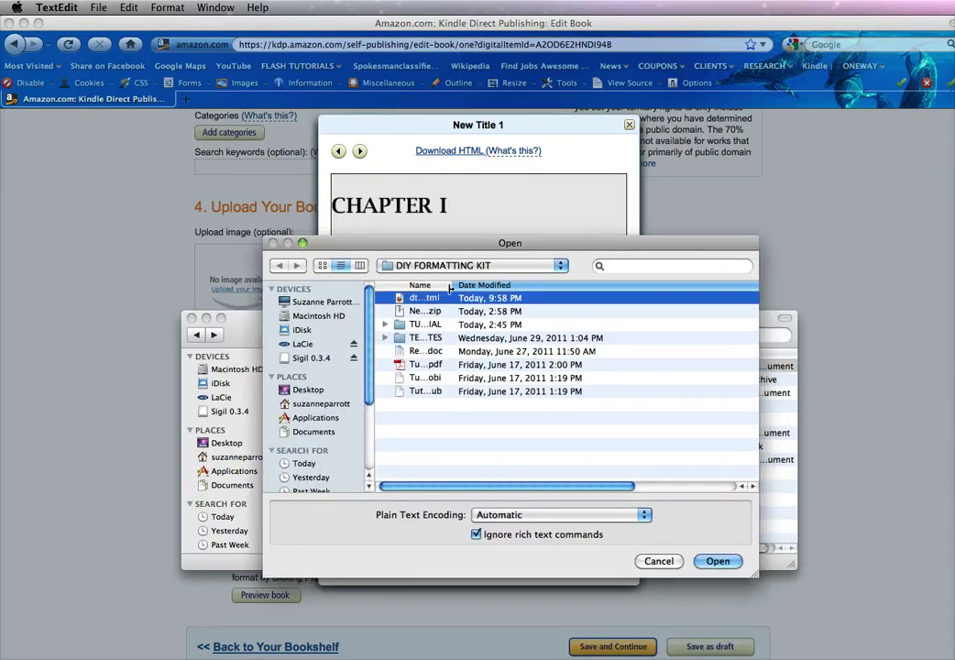
drag(455, 285, 598, 285)
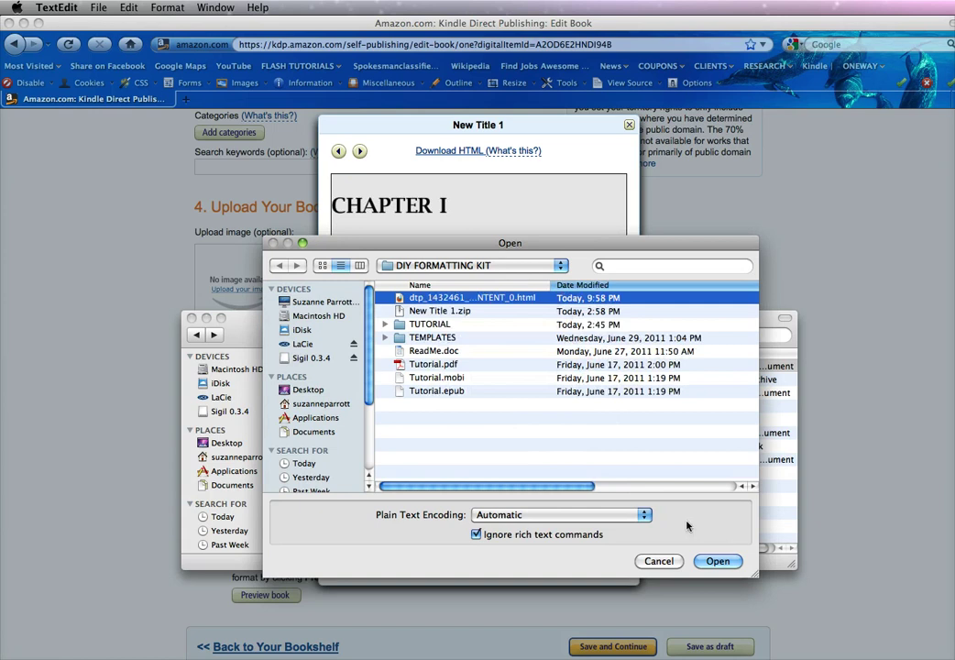
click(717, 561)
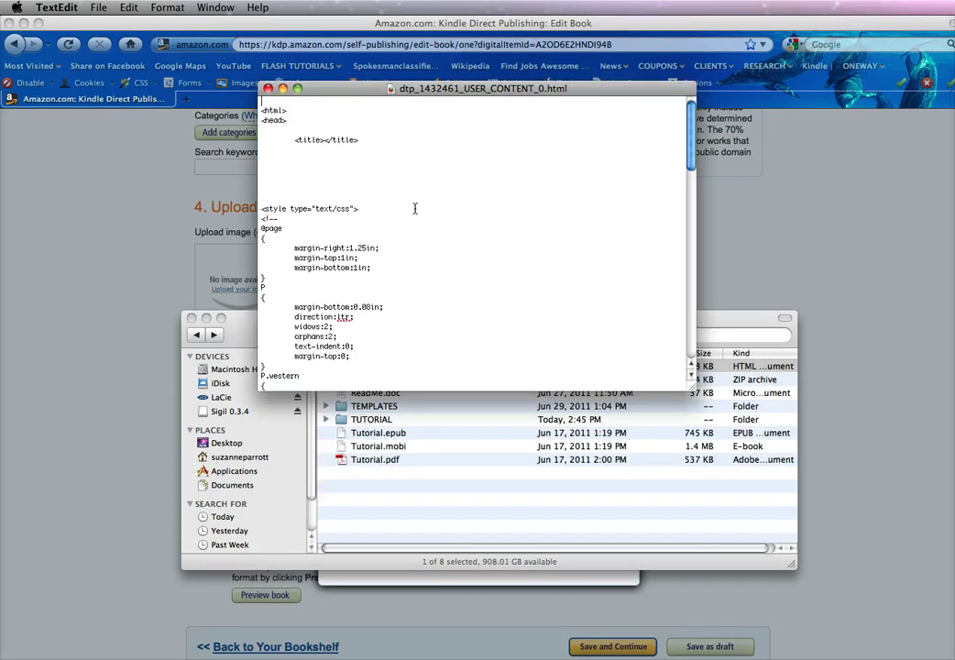
scroll(414, 208, down, 10)
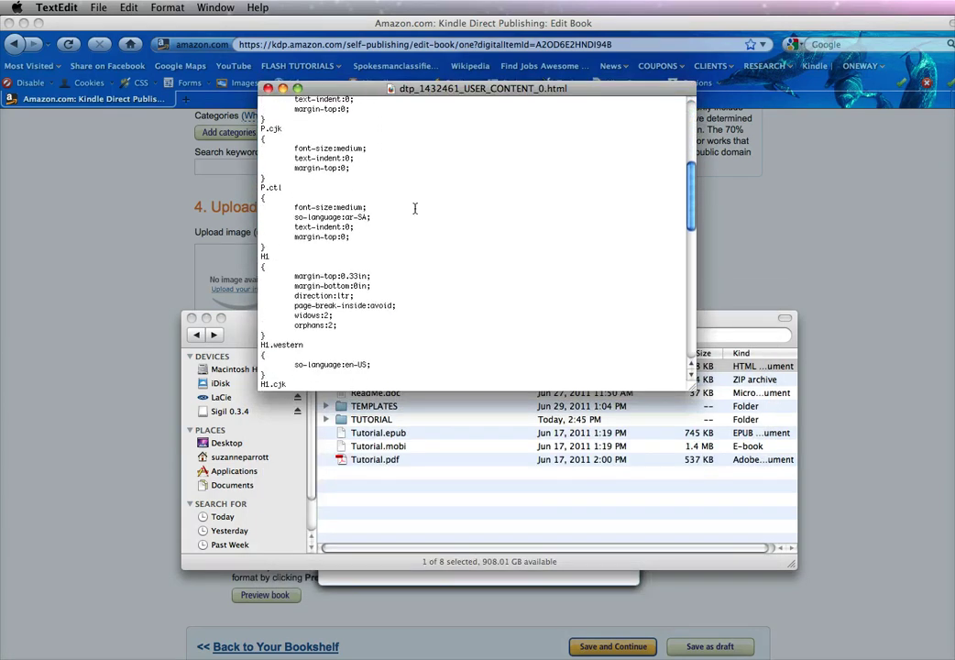
scroll(415, 208, down, 5)
scroll(414, 208, down, 4)
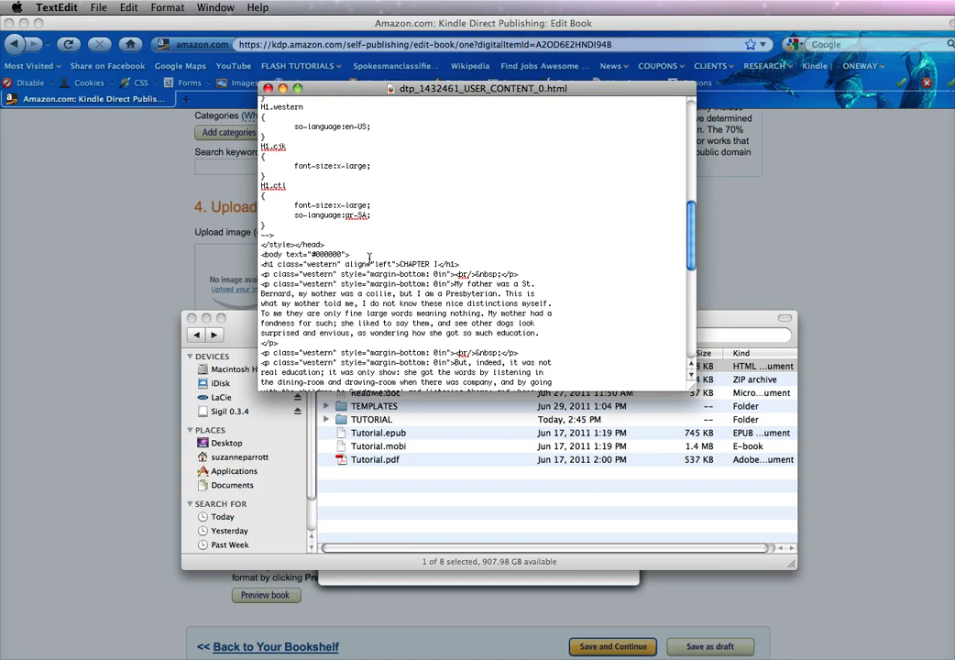
Insert <img src="cover.jpg" alt="cover" /> on a new line after <body text="#000000">
click(369, 258)
key(Return)
key(Return)
key(Return)
key(Return)
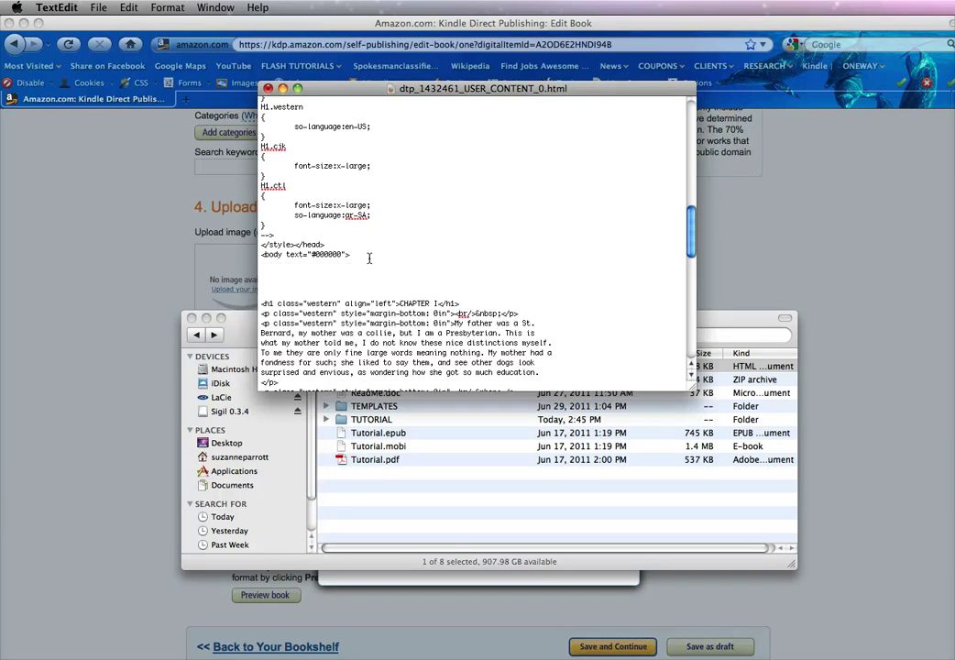
key(Up)
text(<img src="cover.jpg")
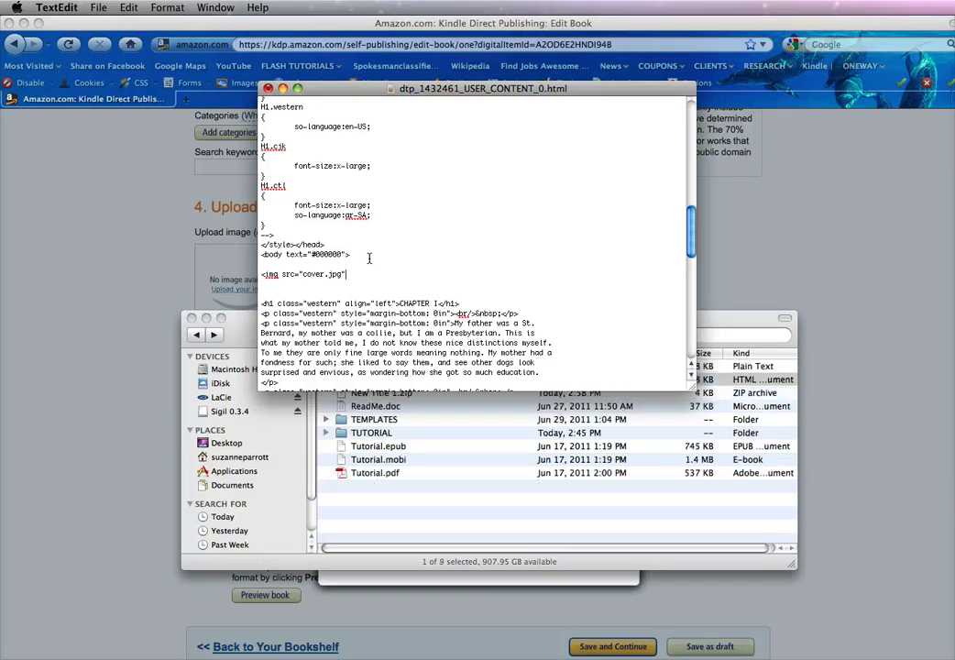
text( alt="cover" />)
Add <mbp:pagebreak /> on the line below the cover image tag
key(Return)
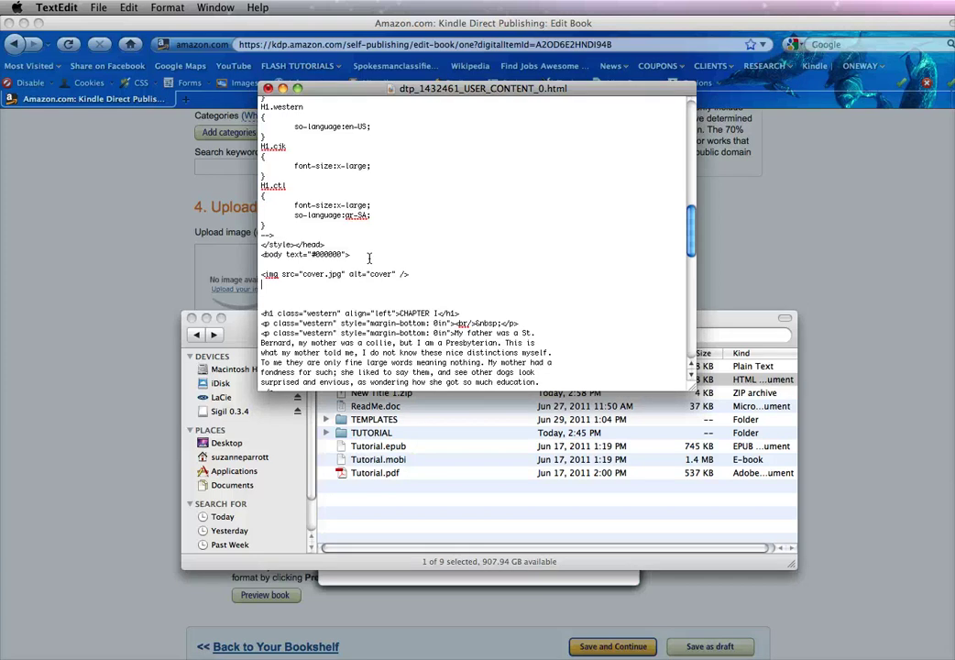
text(<mbp:pagebreak />)
key(super+Tab)
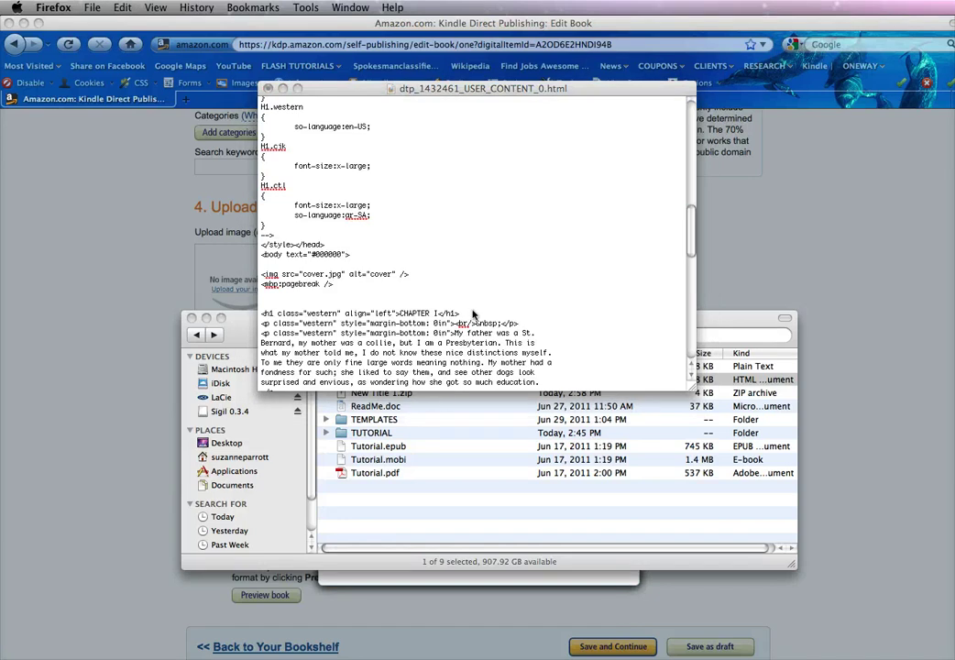